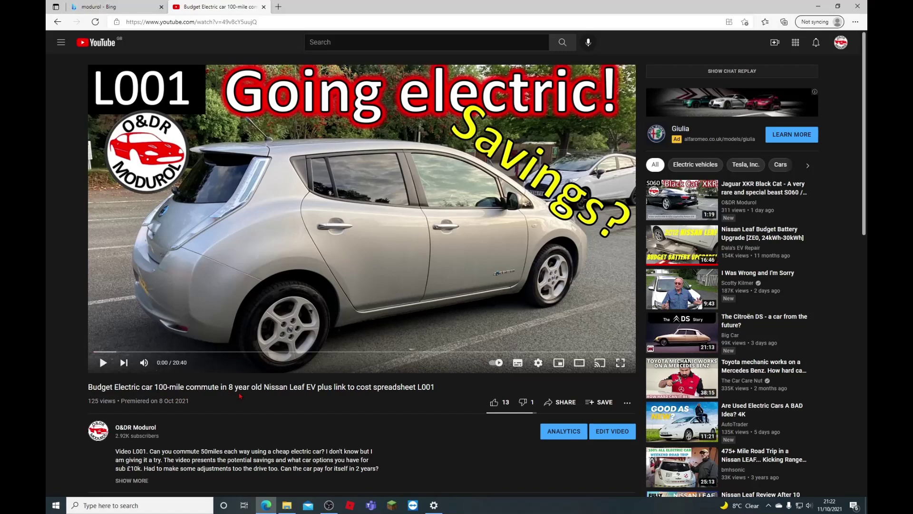
- Expand the full description beneath the video to reveal the spreadsheet links
scroll(130, 275, down, 4)
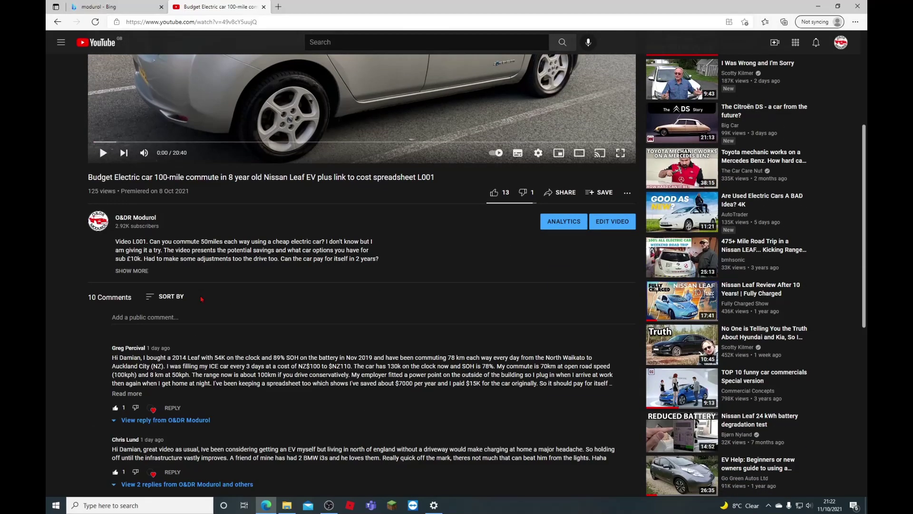
click(129, 272)
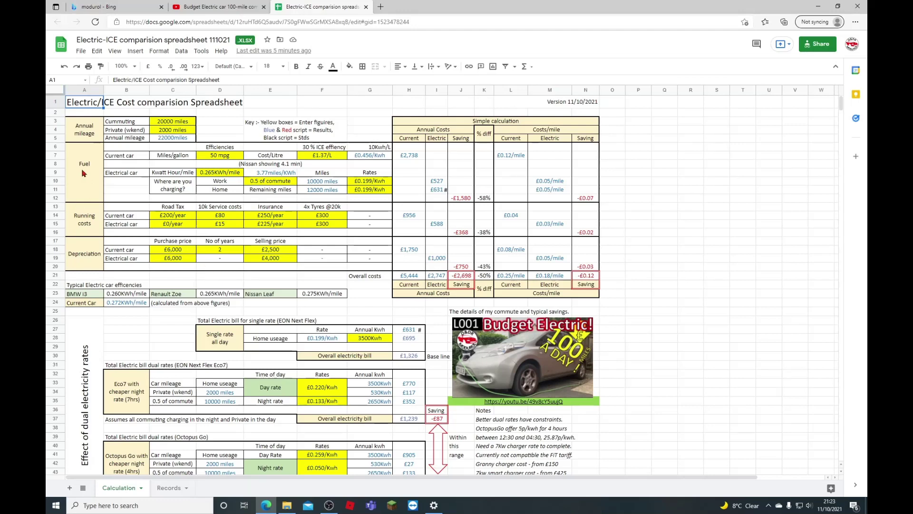
click(74, 131)
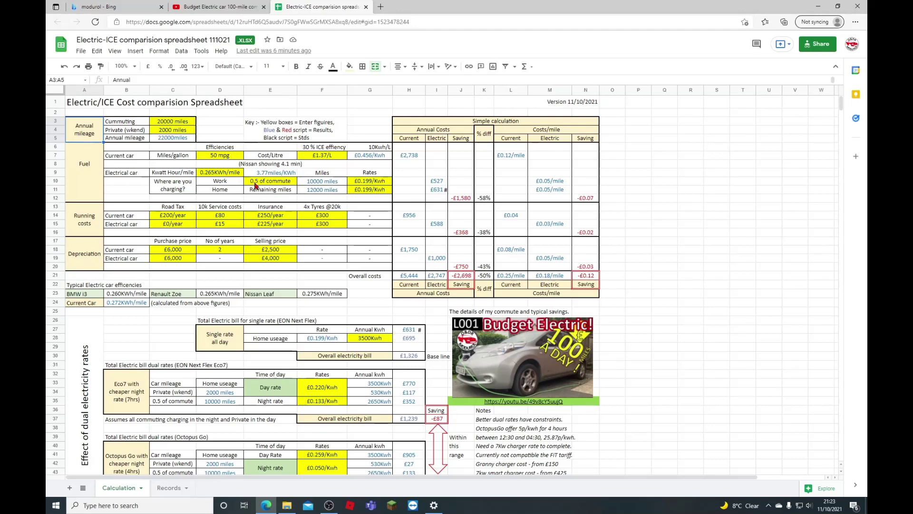
click(255, 184)
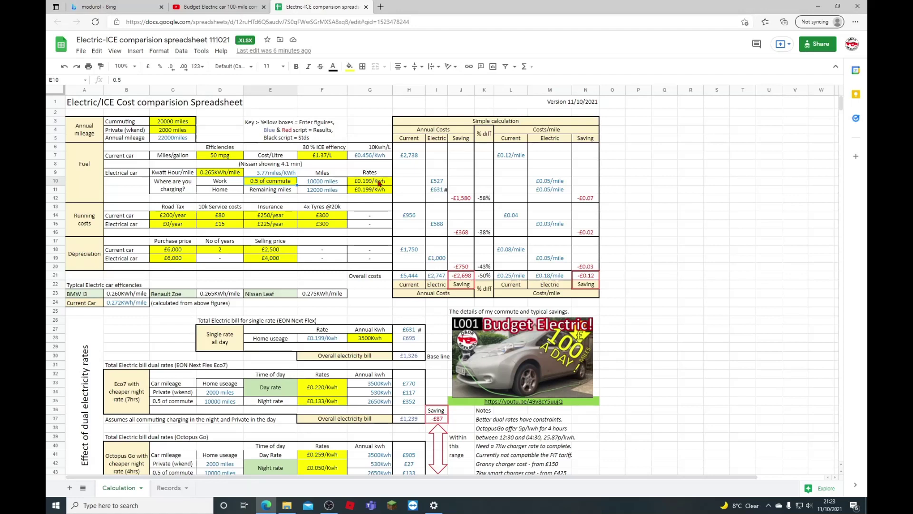
click(372, 183)
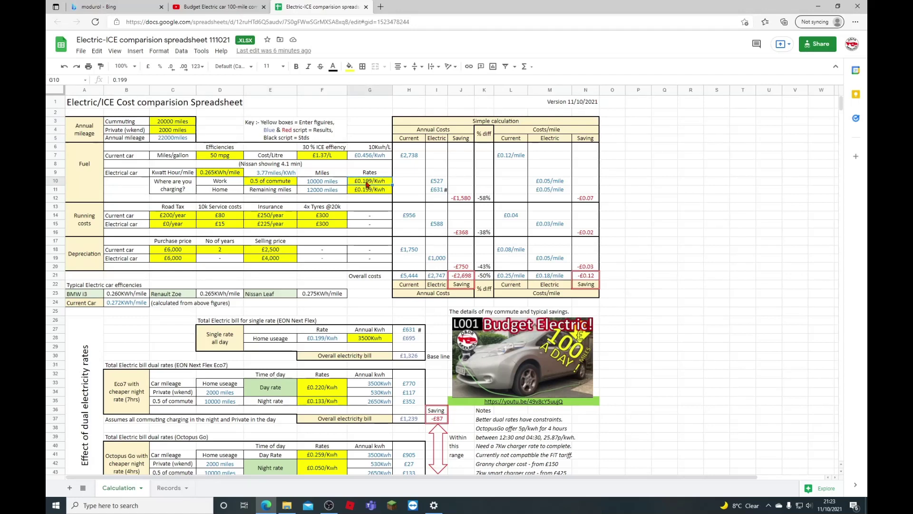
click(367, 191)
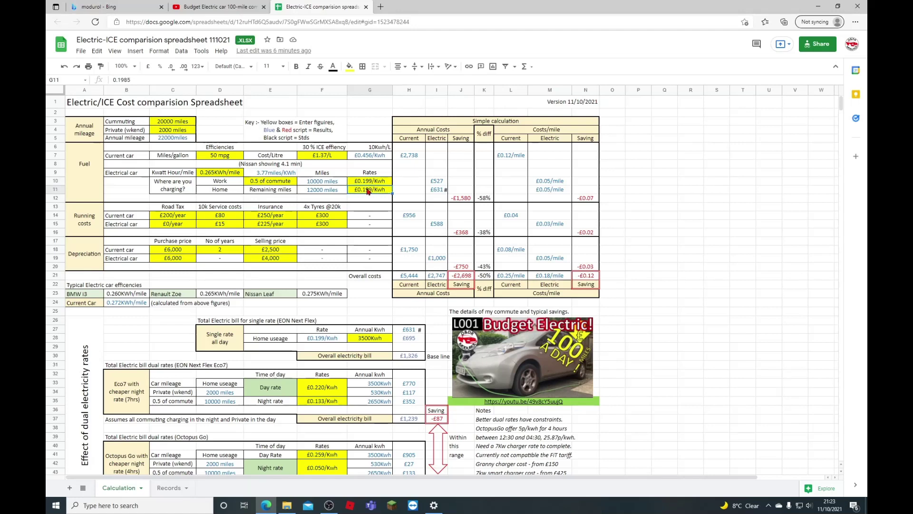
click(372, 183)
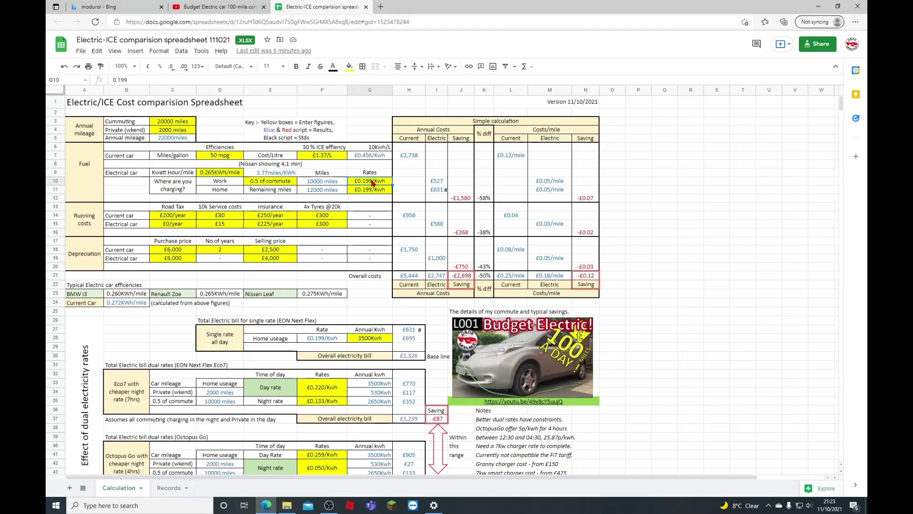
- Set the work charging rate in G10 to £0.000/Kwh, cutting the electric annual total to £2,219
text(0)
key(Return)
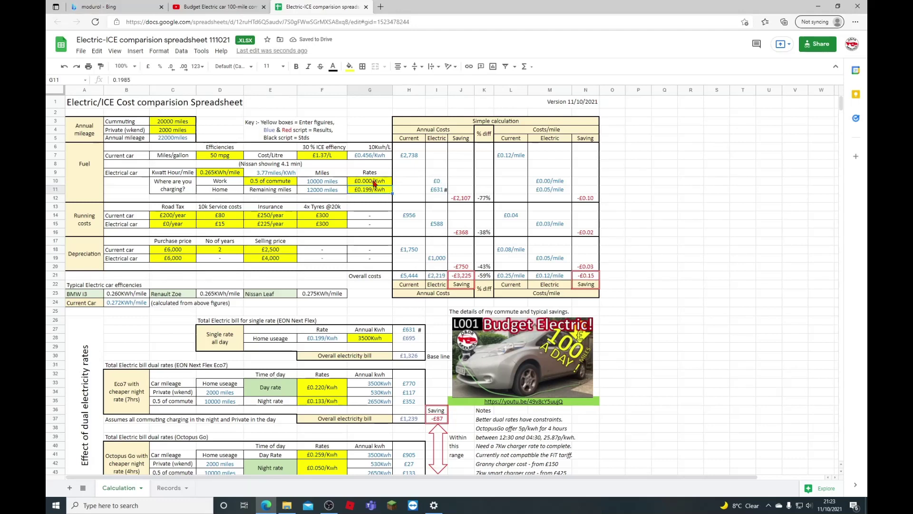
click(376, 183)
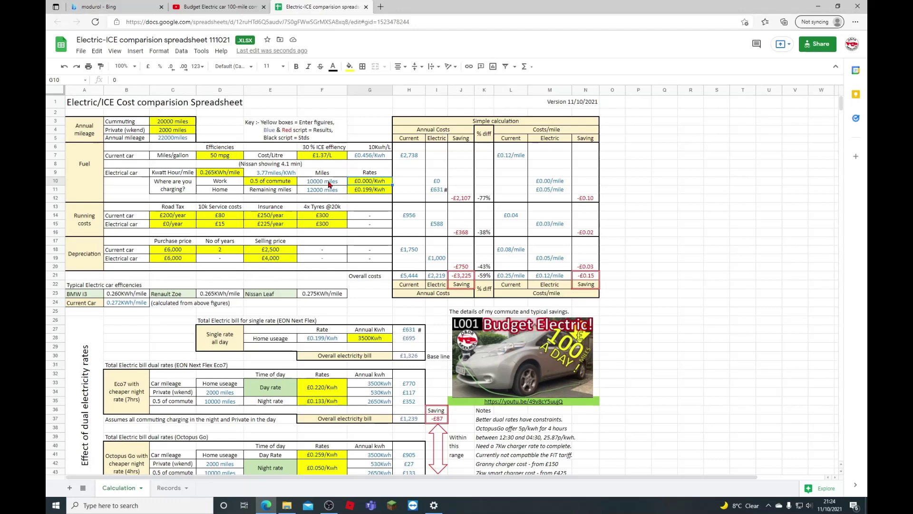
scroll(335, 252, down, 1)
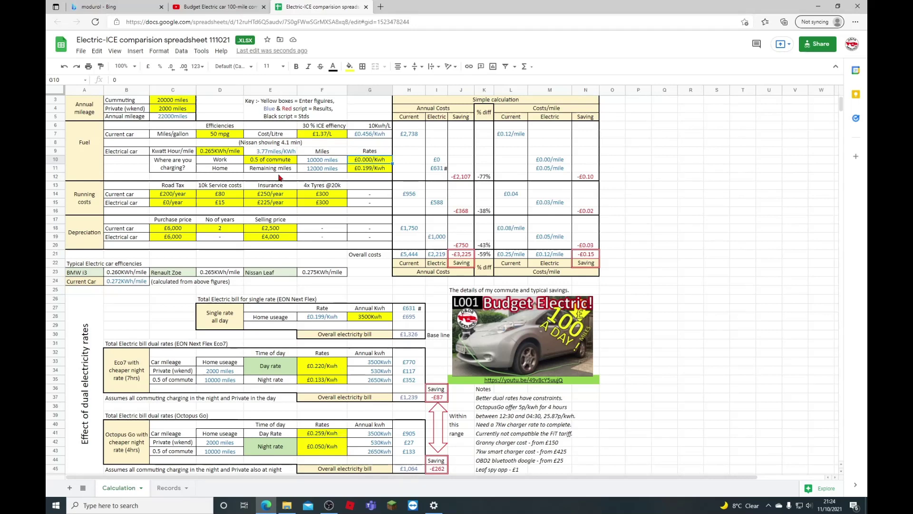
scroll(267, 197, up, 1)
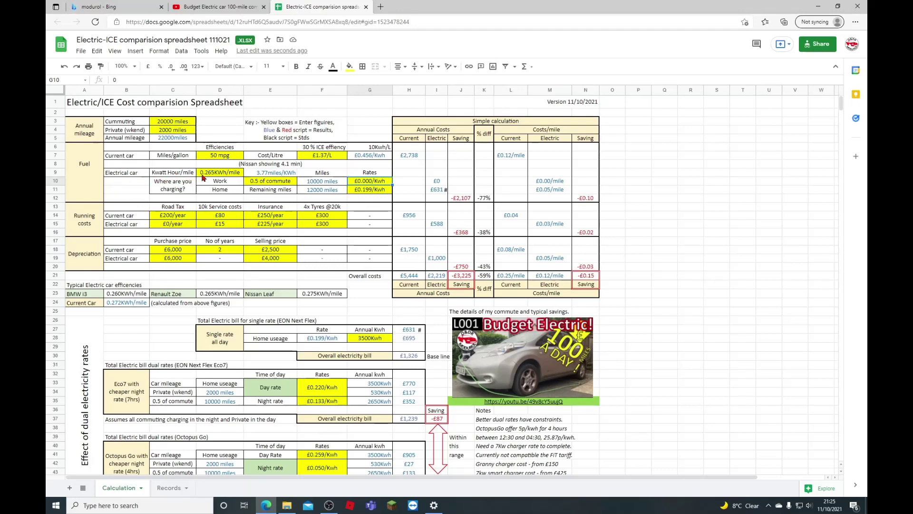
click(231, 174)
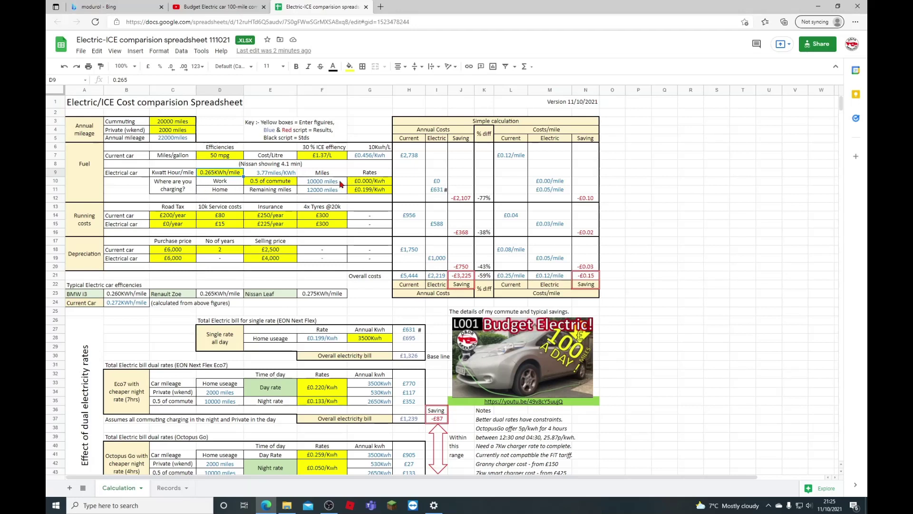
click(268, 183)
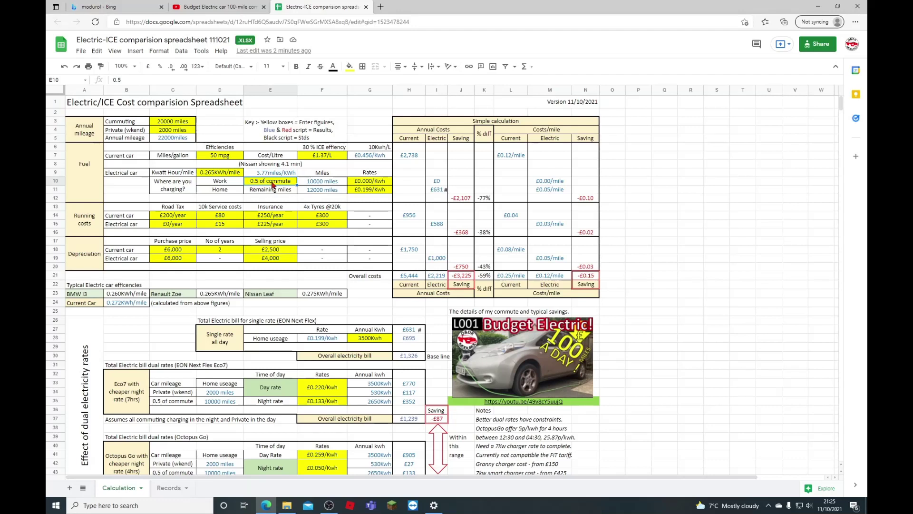
click(318, 184)
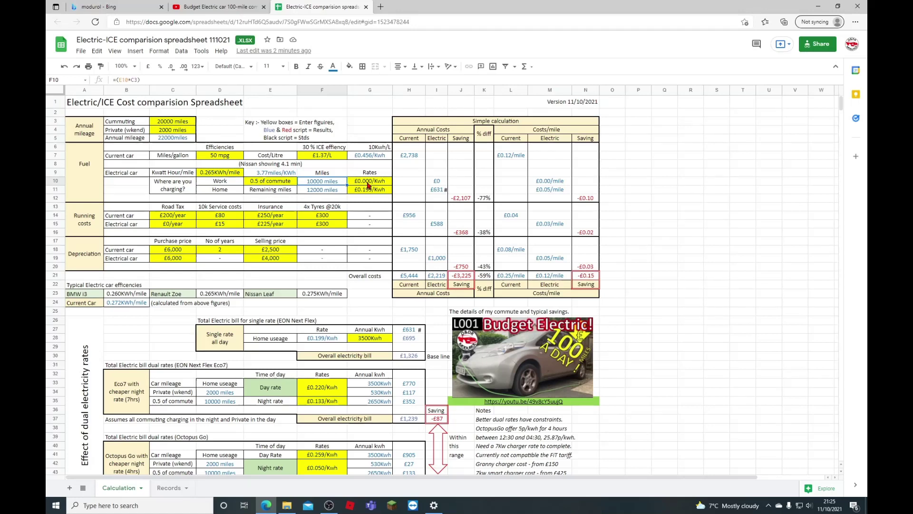
click(370, 185)
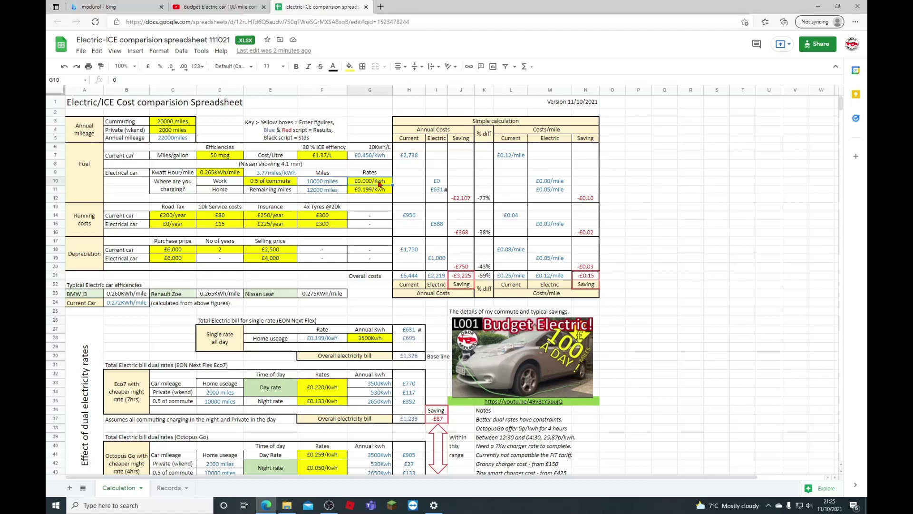
click(442, 180)
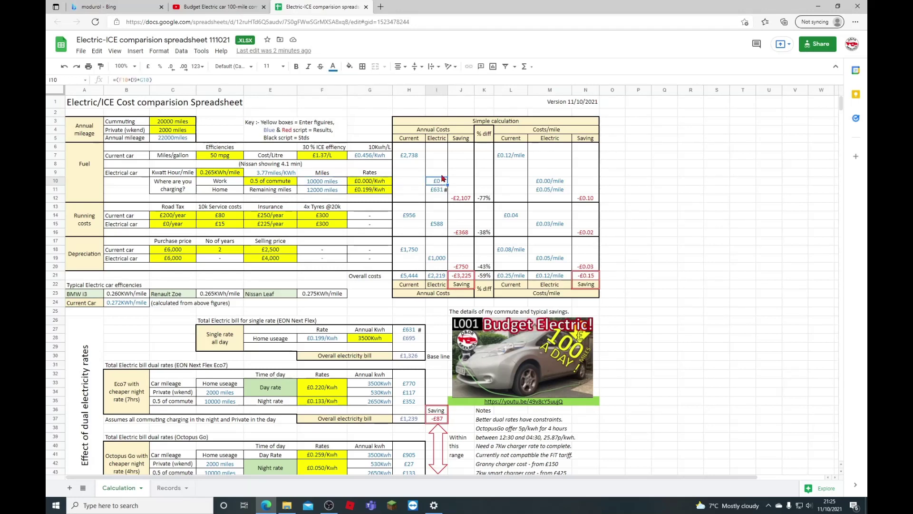
click(376, 182)
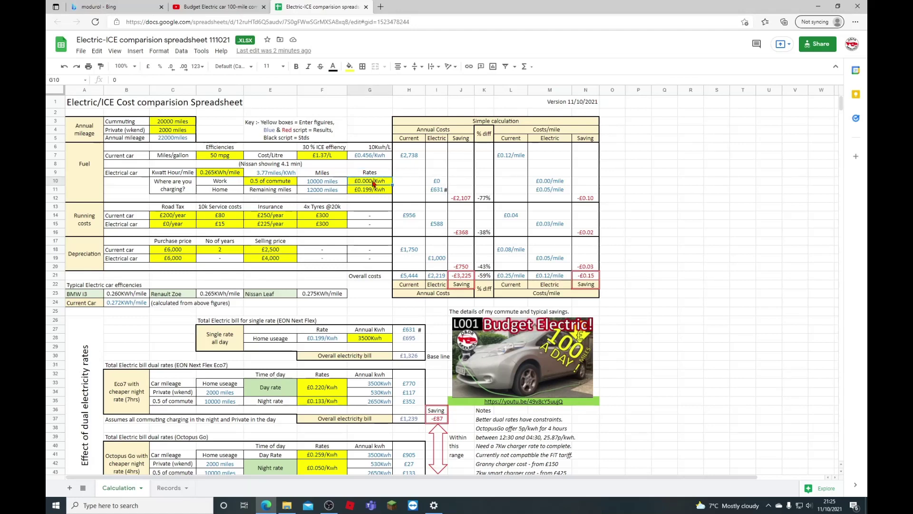
text(.25)
key(Return)
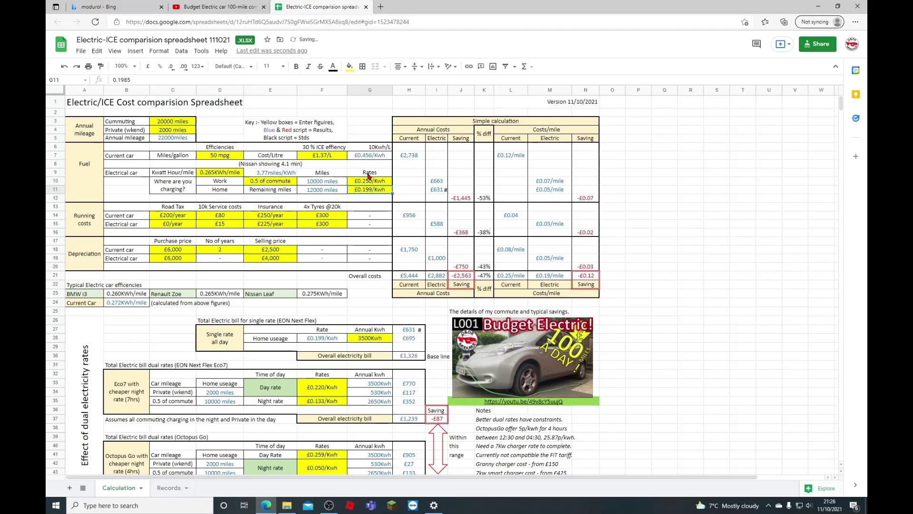
click(374, 182)
text(0)
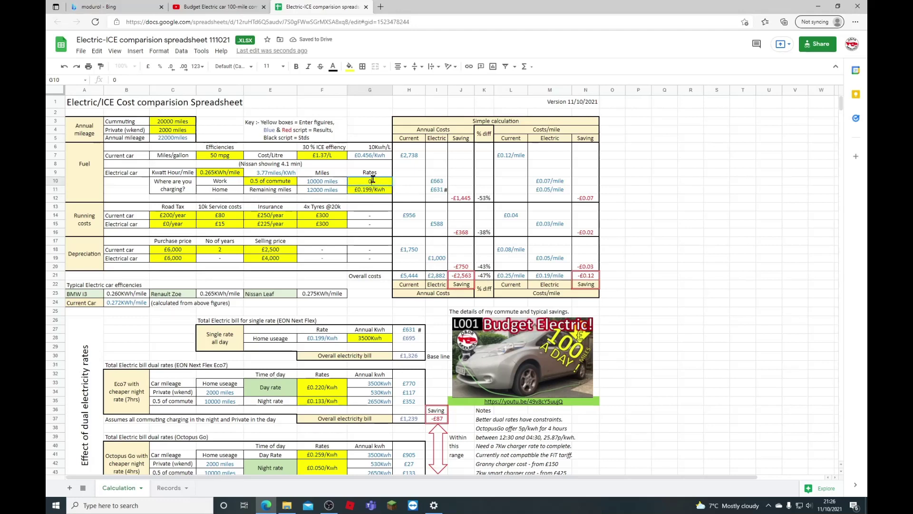
key(Return)
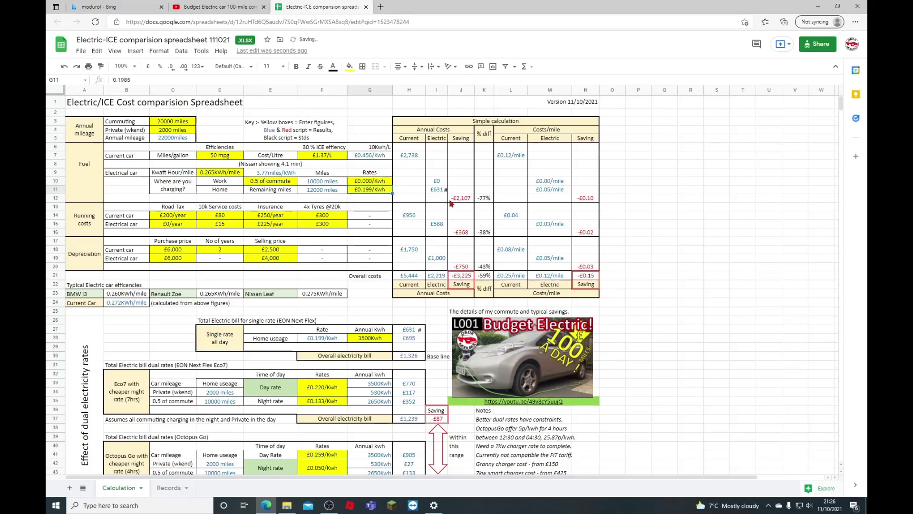
click(372, 182)
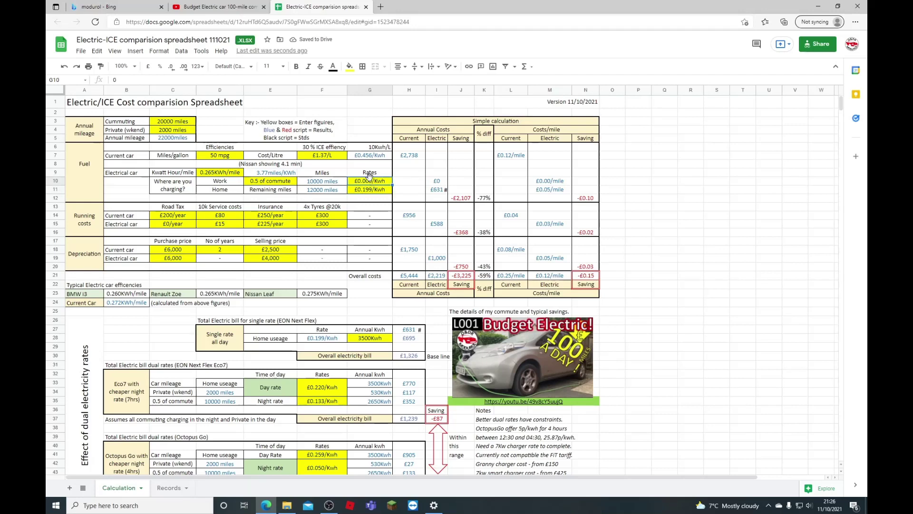
text(0.199)
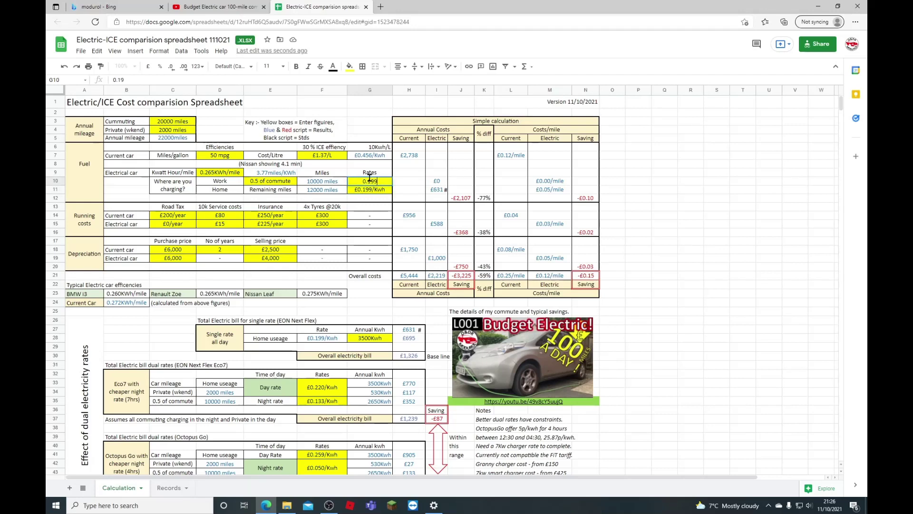
key(Return)
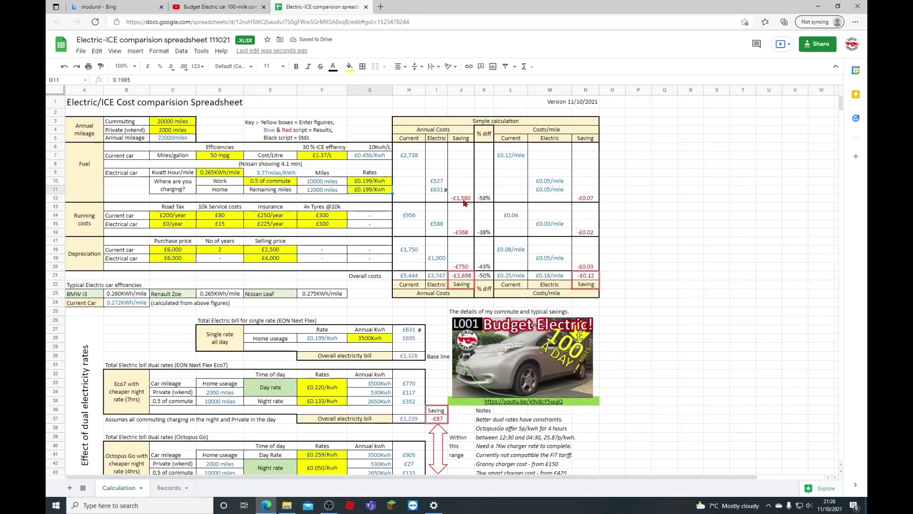
click(370, 185)
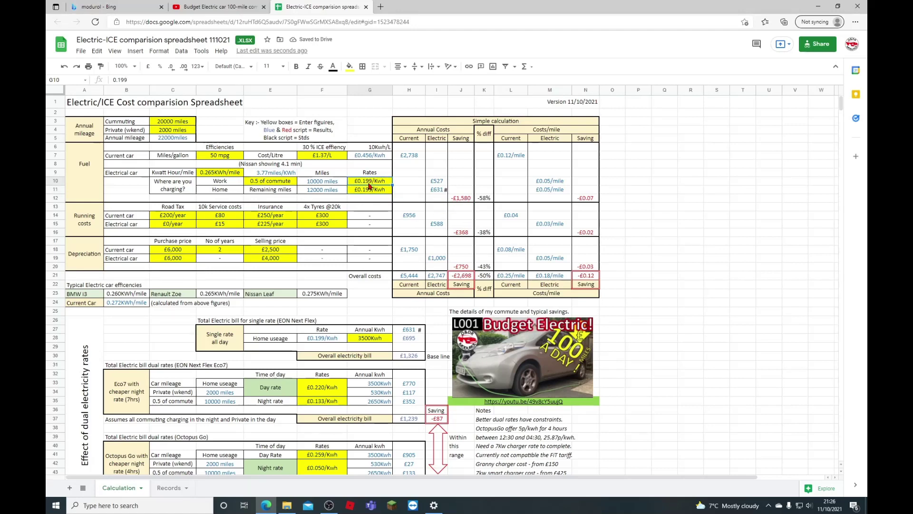
text(0)
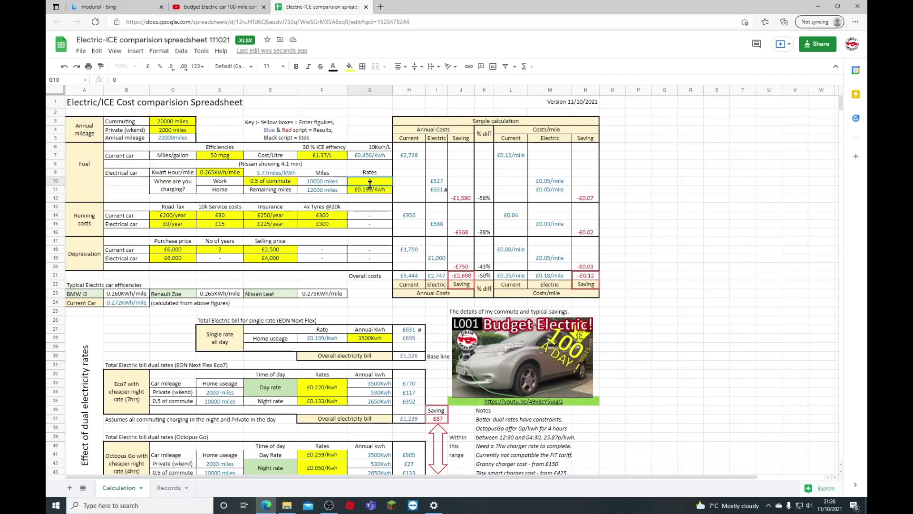
key(Return)
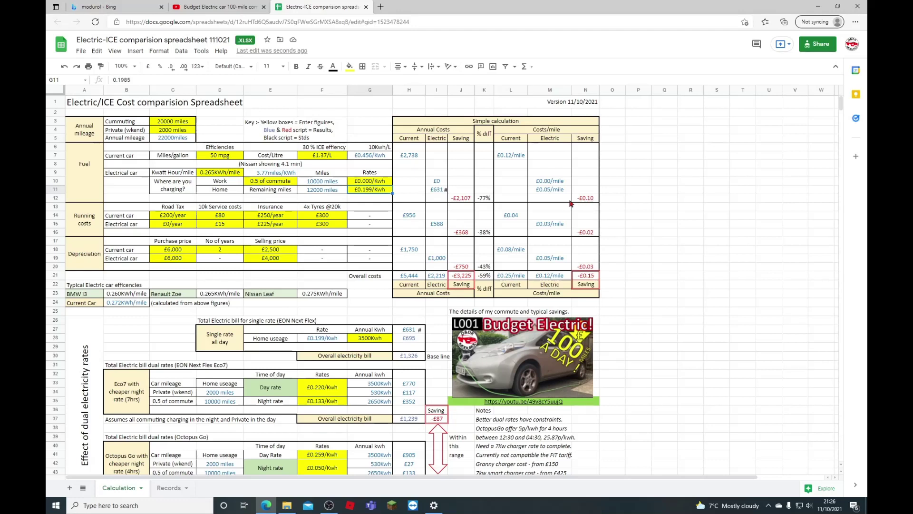
click(357, 179)
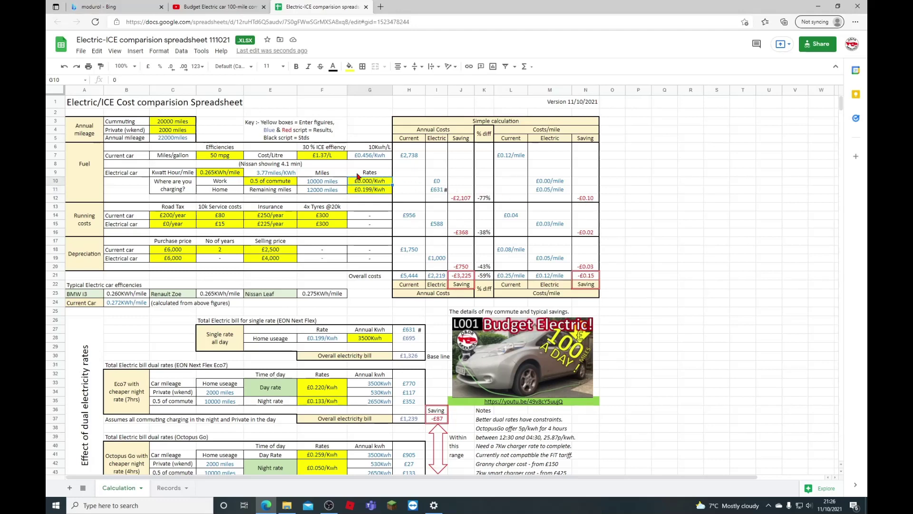
text(0.1985)
key(Return)
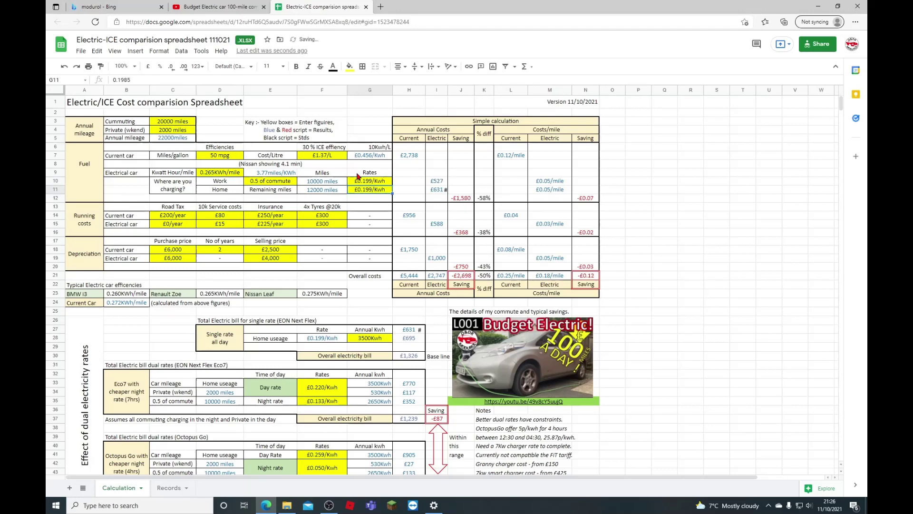
click(352, 181)
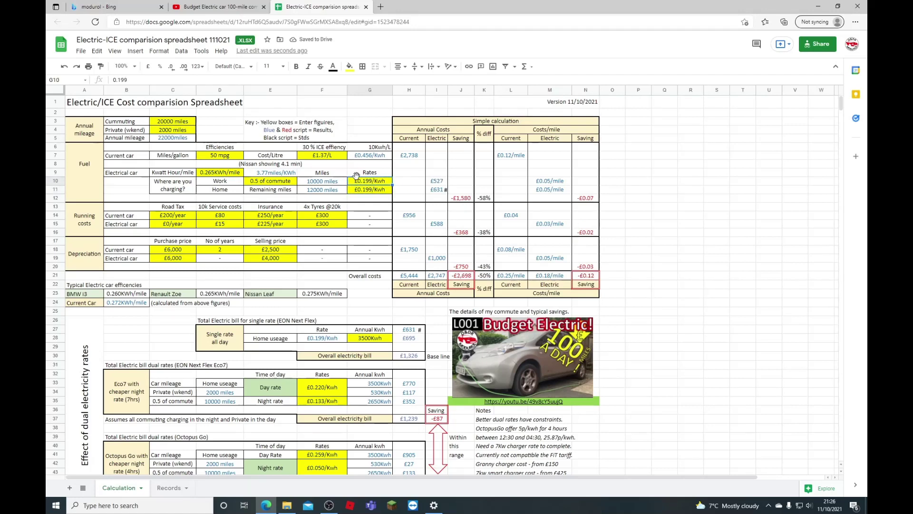
text(0)
key(Return)
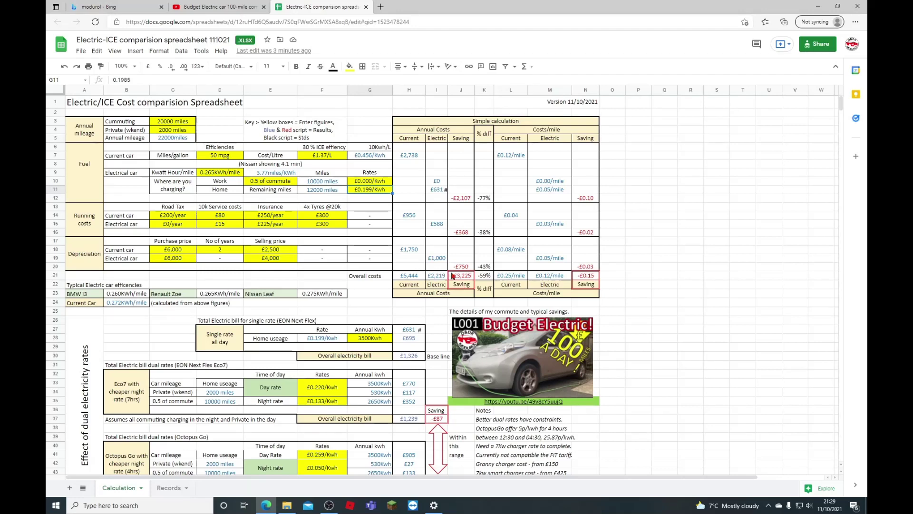
- Scroll through the EON Next Flex, Eco7 and Octopus Go rate tables, settling on the Eco7 section
scroll(234, 263, down, 1)
scroll(233, 262, down, 3)
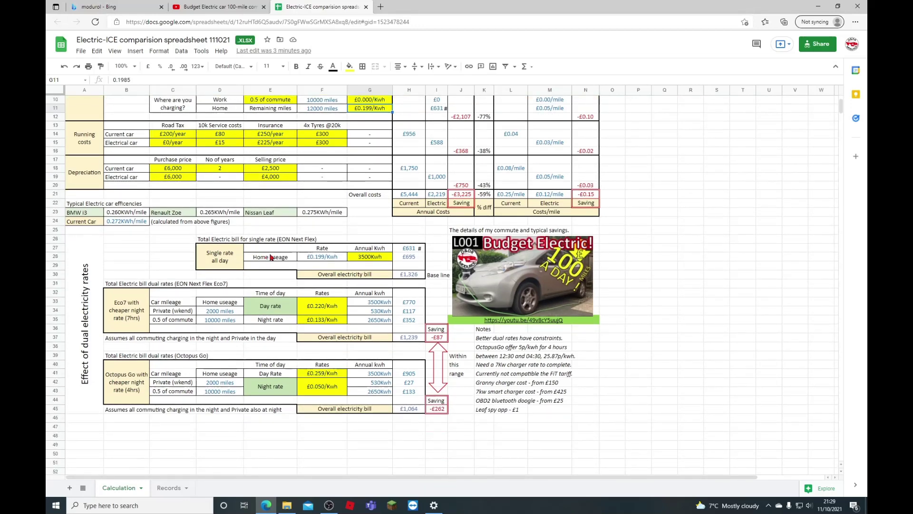
scroll(344, 246, down, 1)
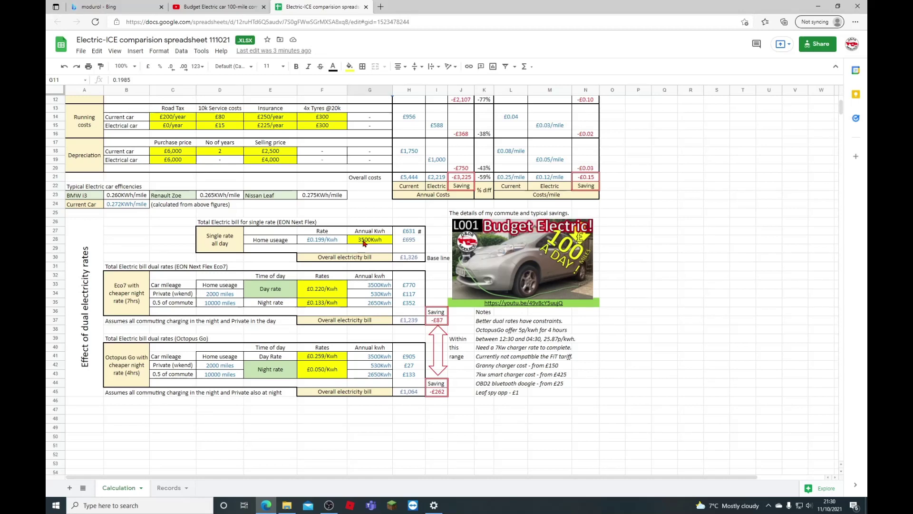
scroll(417, 265, up, 1)
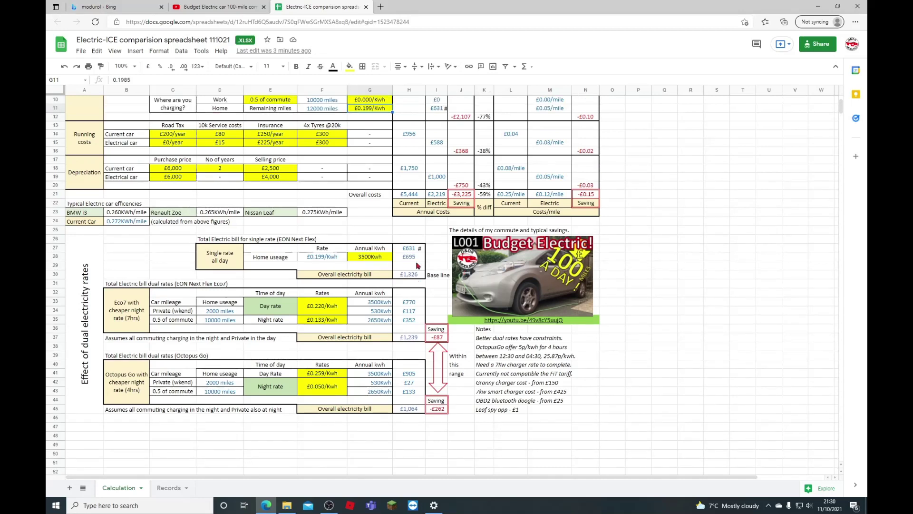
scroll(416, 268, up, 1)
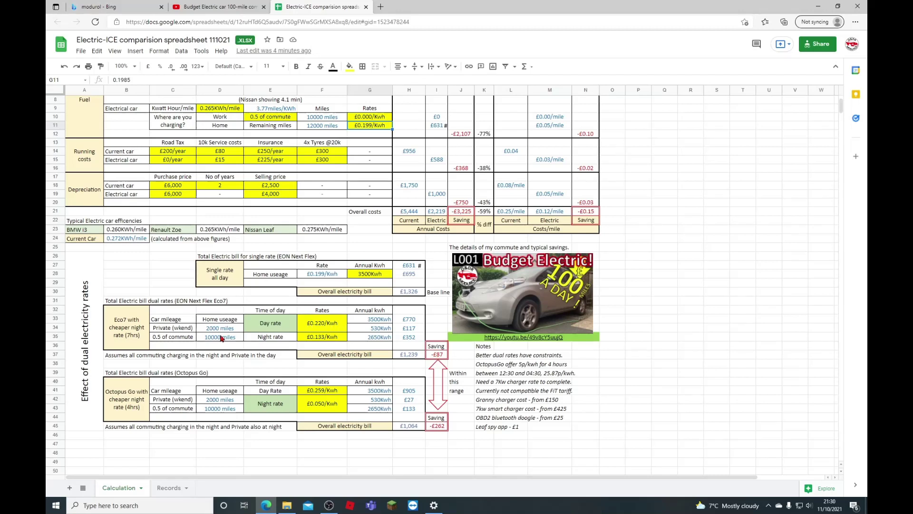
- Check the Octopus Go saving, then return to the top showing £5,444 versus £2,219 annual costs
scroll(115, 383, down, 1)
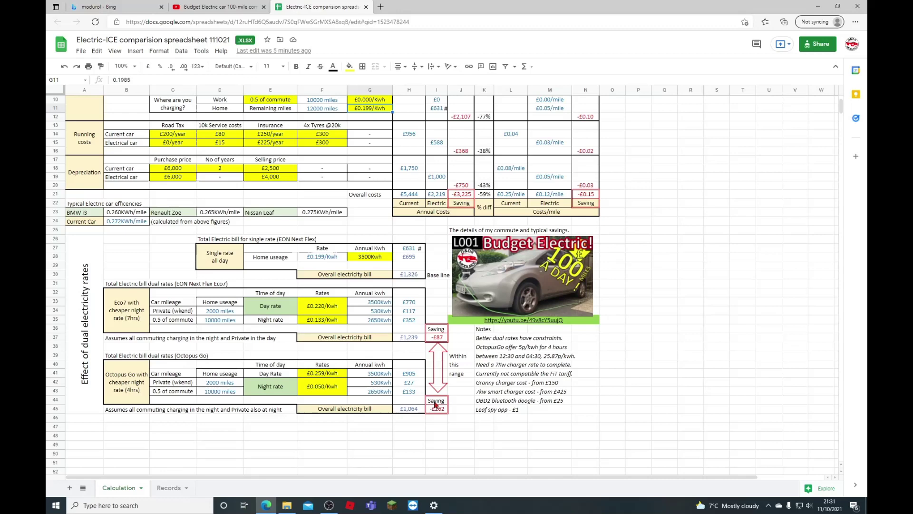
scroll(337, 390, up, 3)
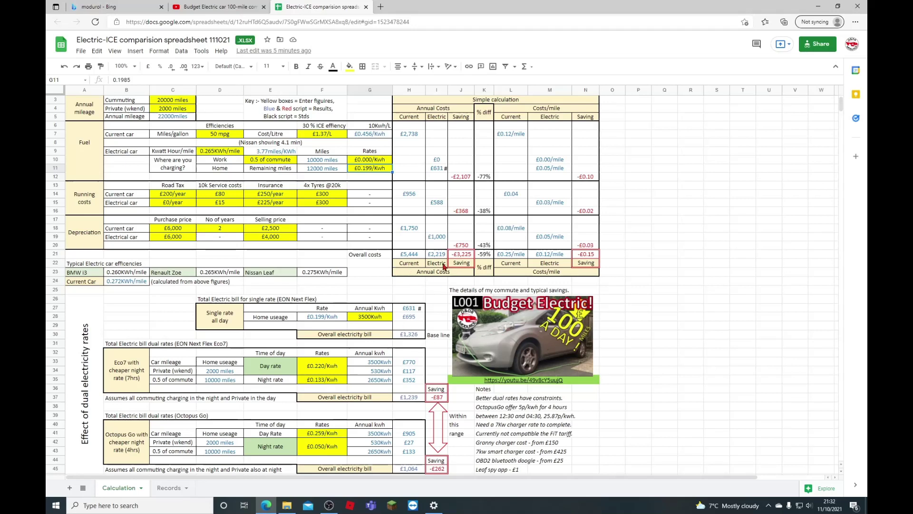
scroll(444, 238, up, 1)
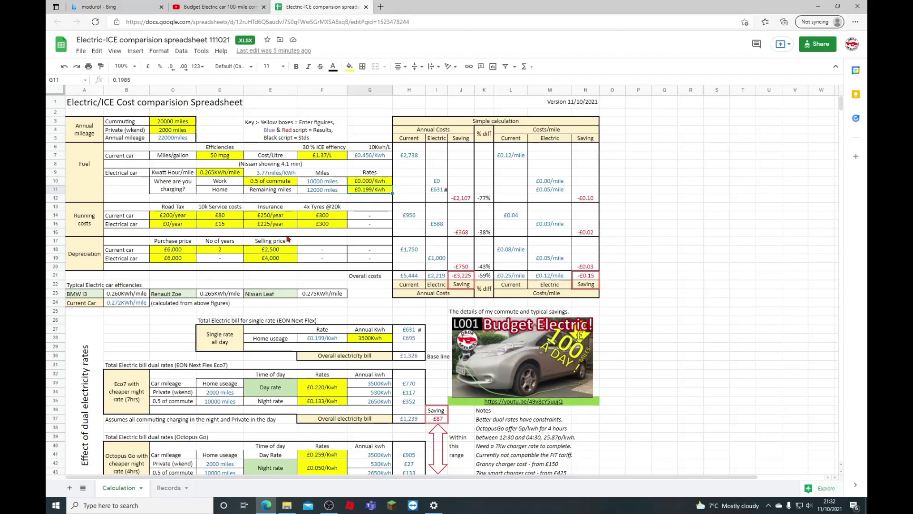
click(455, 275)
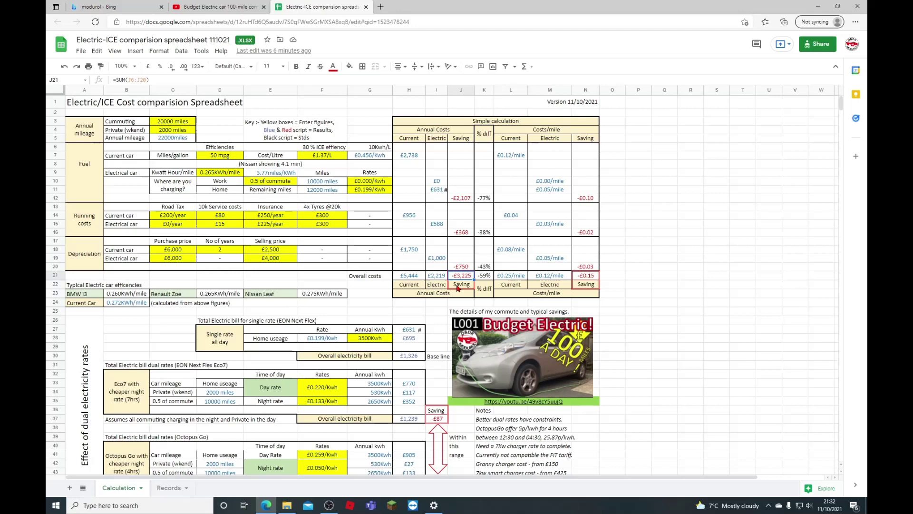
scroll(395, 283, down, 1)
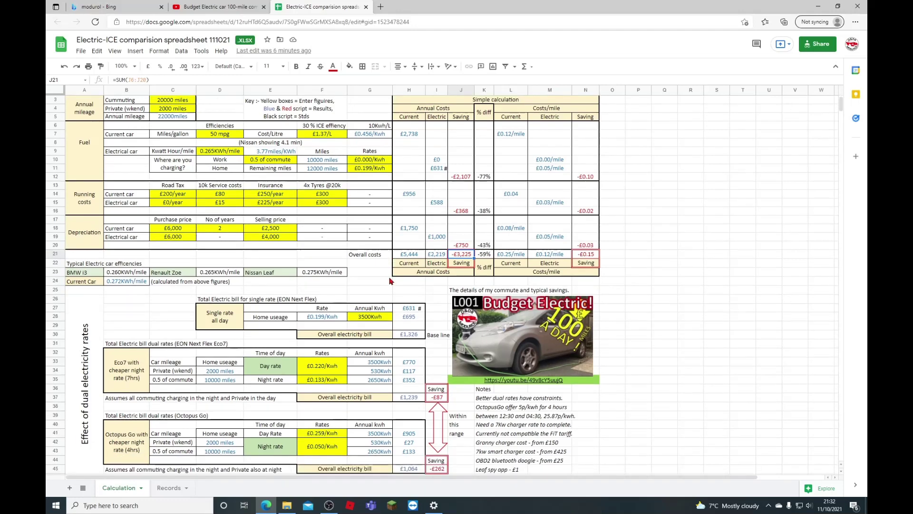
- Show the link preview for the 'Budget Electric car 100-mile' YouTube video in J35:N35
click(531, 381)
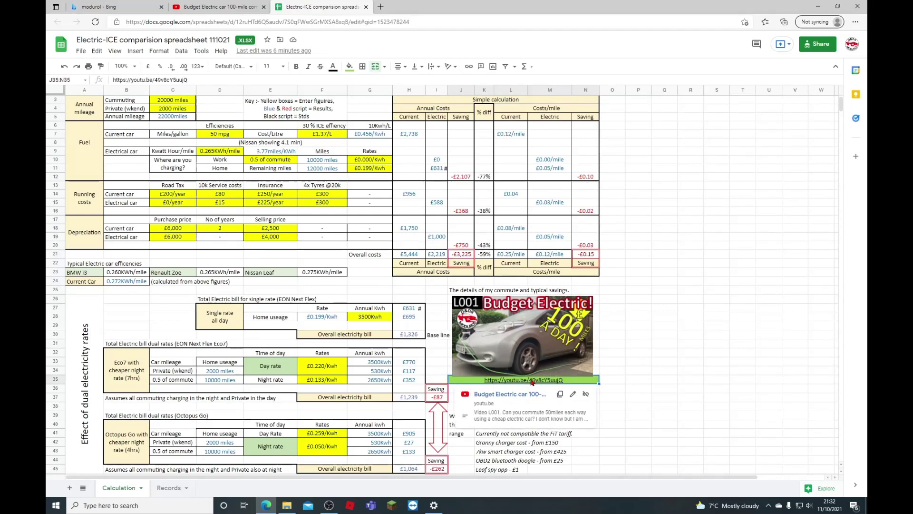